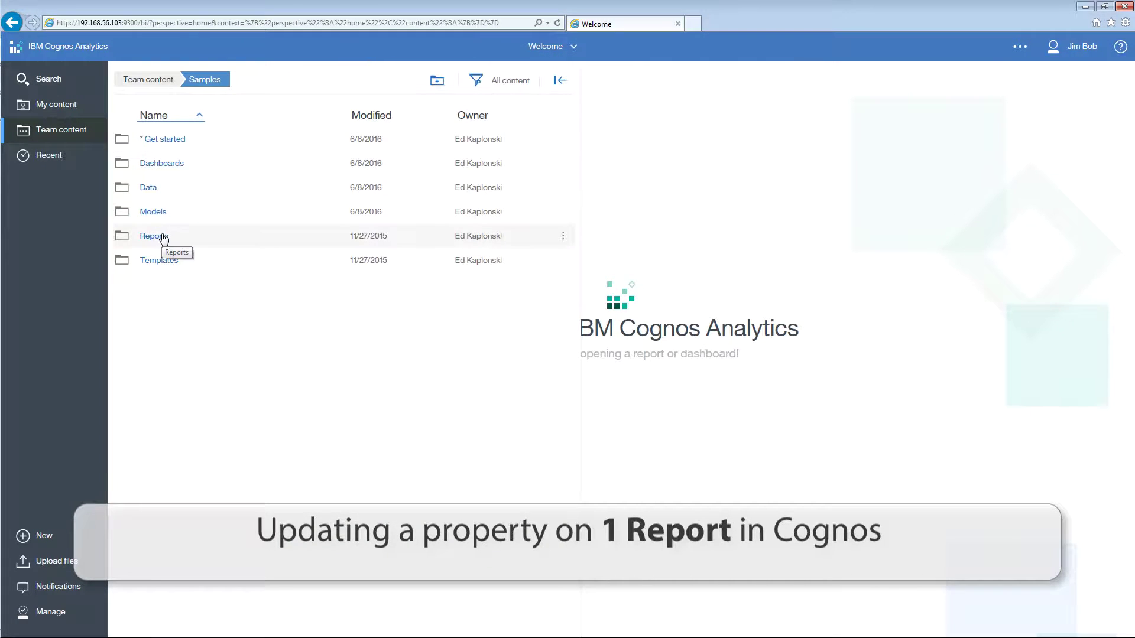
Open the Customer satisfaction and returns report from Standard reports for editing
{"action": "left_click", "coordinate": [157, 167]}
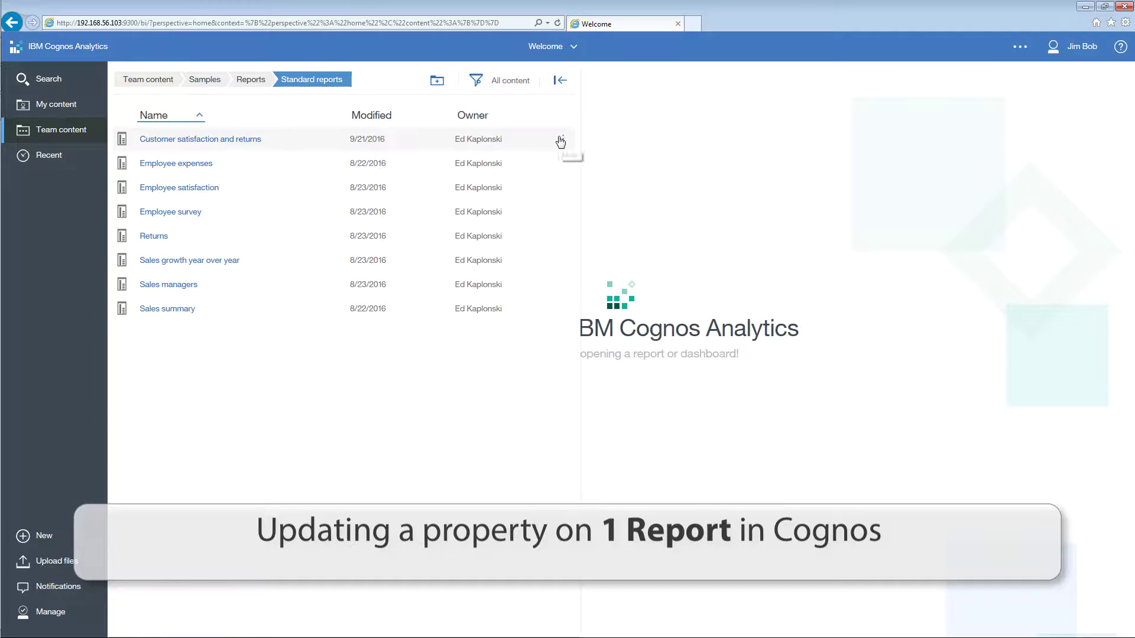
{"action": "left_click", "coordinate": [562, 139]}
{"action": "left_click", "coordinate": [593, 173]}
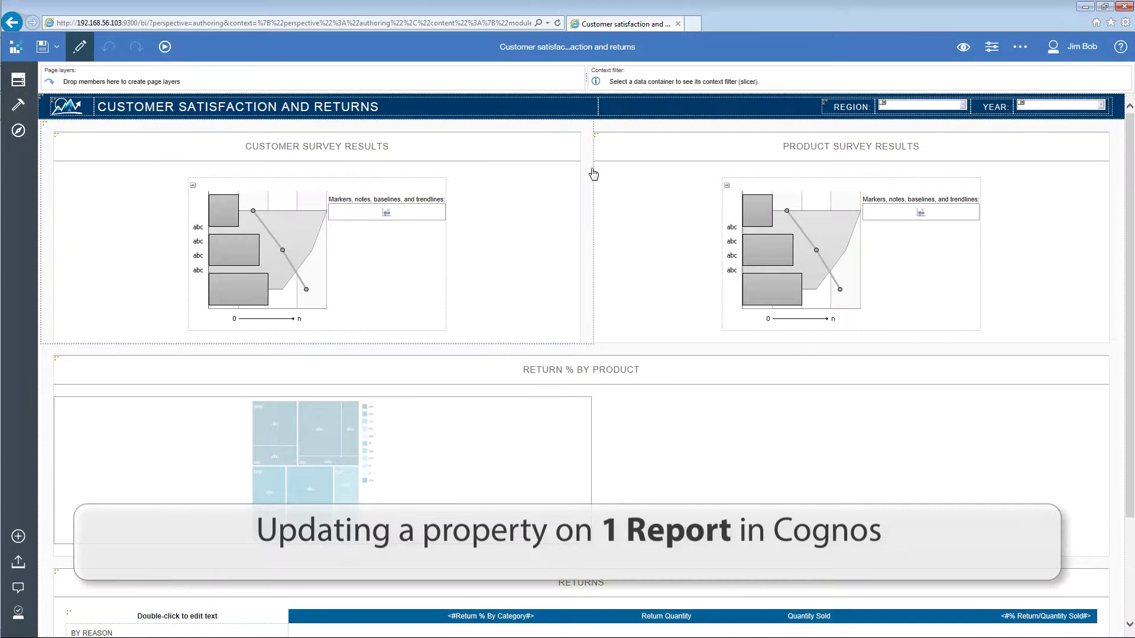
Replace the GO sales (analysis) package with Samples > Models > GO data warehouse (analysis)
{"action": "left_click", "coordinate": [18, 79]}
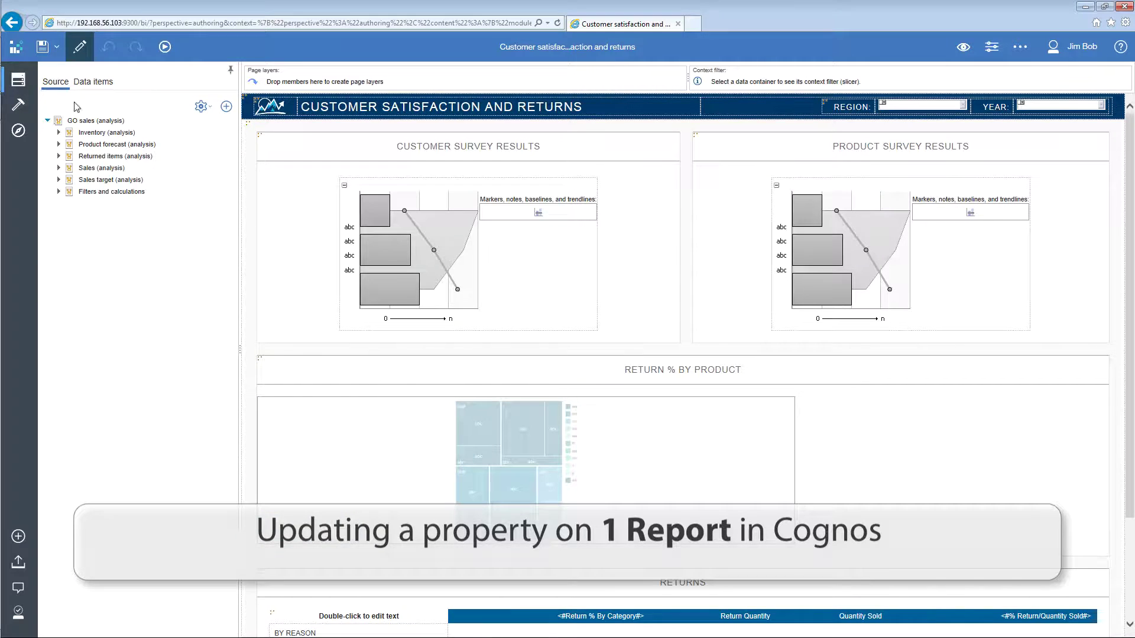
{"action": "right_click", "coordinate": [102, 121]}
{"action": "left_click", "coordinate": [171, 231]}
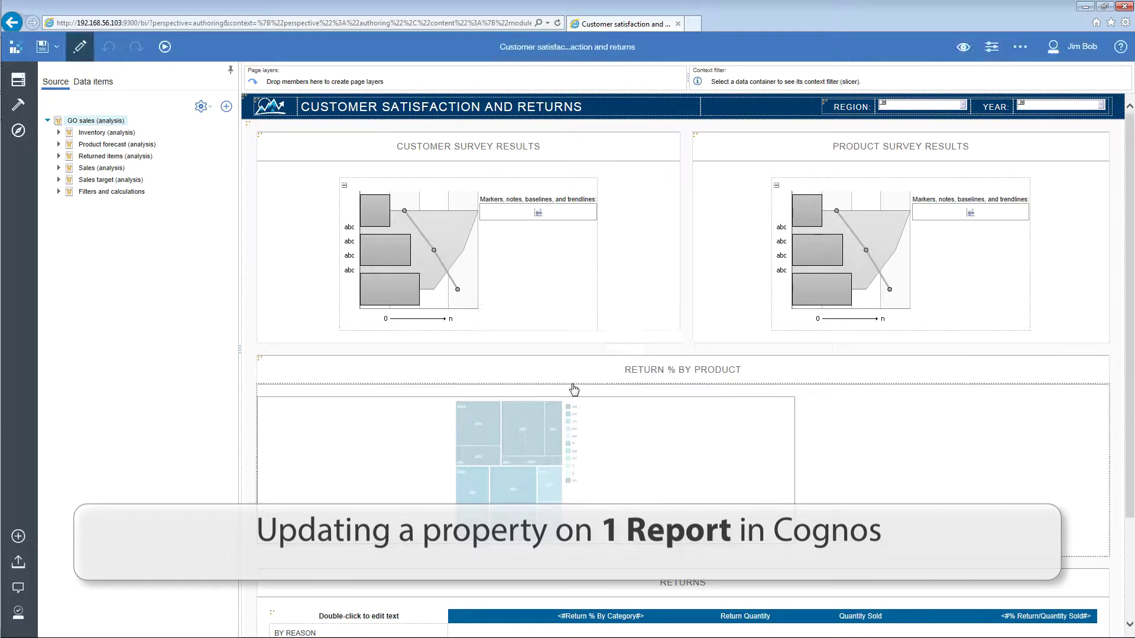
{"action": "left_click", "coordinate": [564, 385]}
{"action": "left_click", "coordinate": [529, 269]}
{"action": "left_click", "coordinate": [524, 342]}
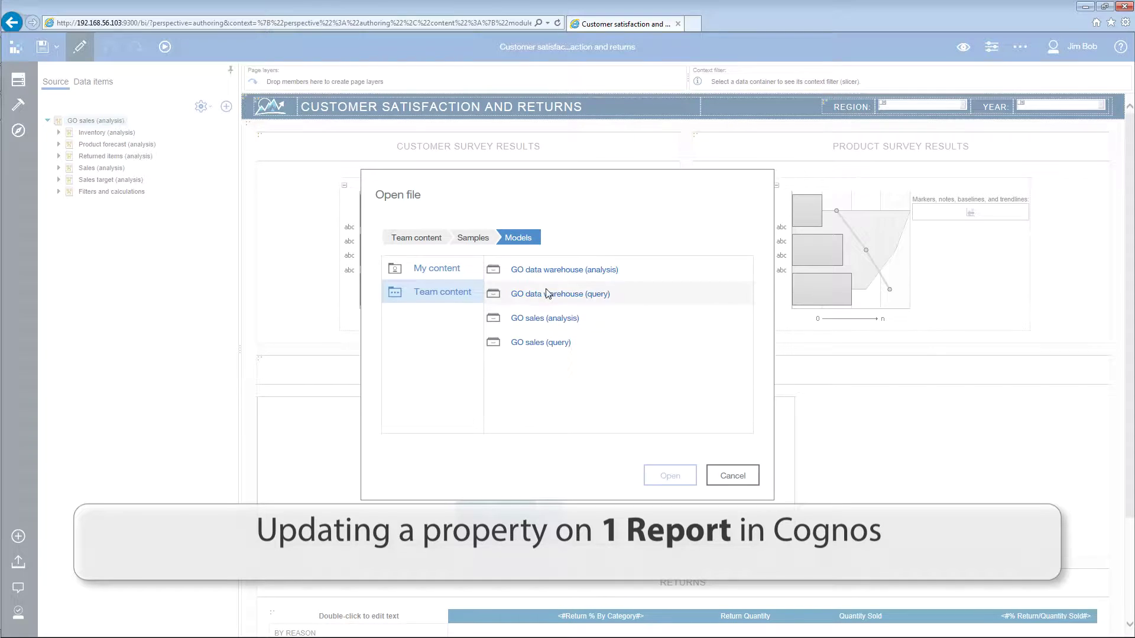
{"action": "left_click", "coordinate": [546, 273]}
{"action": "left_click", "coordinate": [670, 476]}
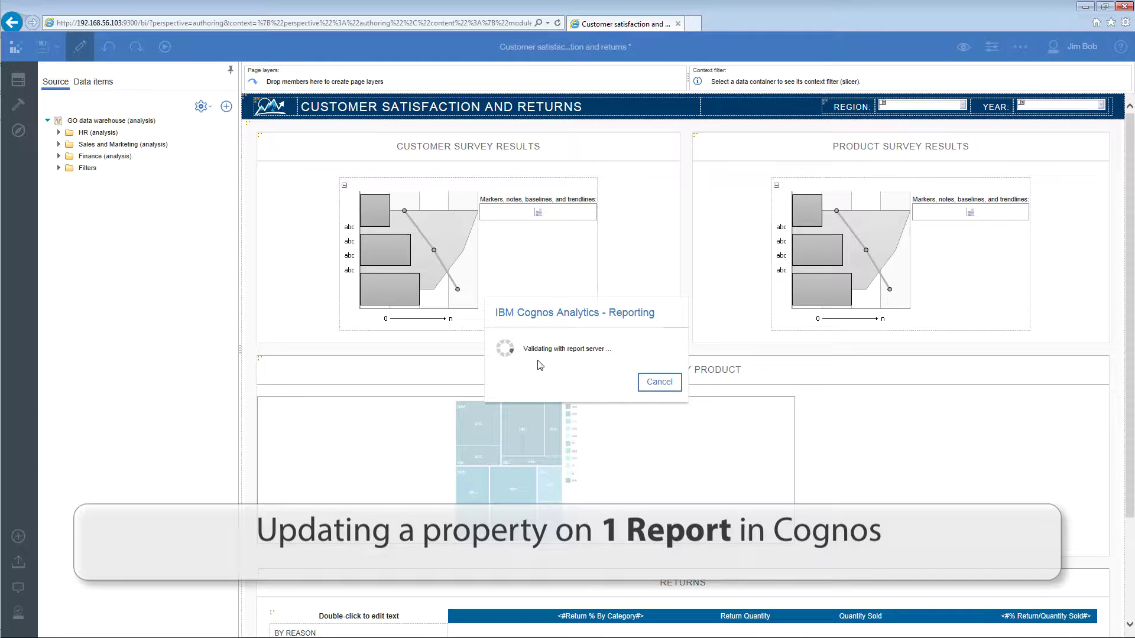
Dismiss the validation result and save the report with its GO data warehouse (analysis) package
{"action": "left_click", "coordinate": [584, 384]}
{"action": "left_click", "coordinate": [42, 52]}
{"action": "left_click", "coordinate": [577, 46]}
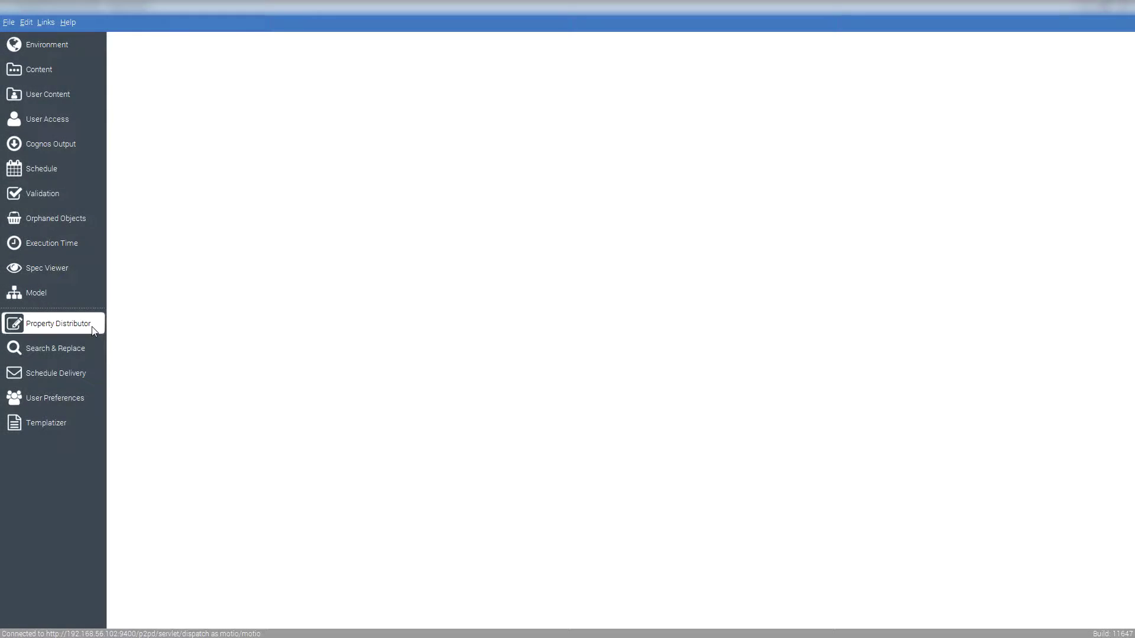
Open MotioPI's Property Distributor panel from the left sidebar
{"action": "left_click", "coordinate": [92, 329]}
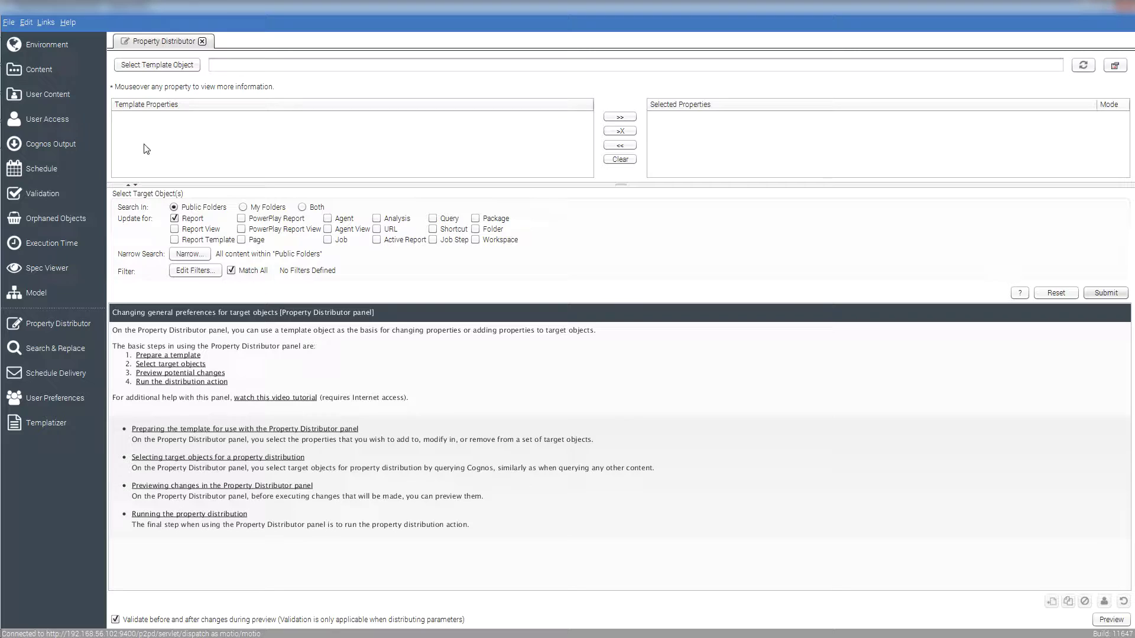
Choose Public Folders > Files > Reports > Actual Sales against Target Sales as the template report
{"action": "left_click", "coordinate": [146, 70]}
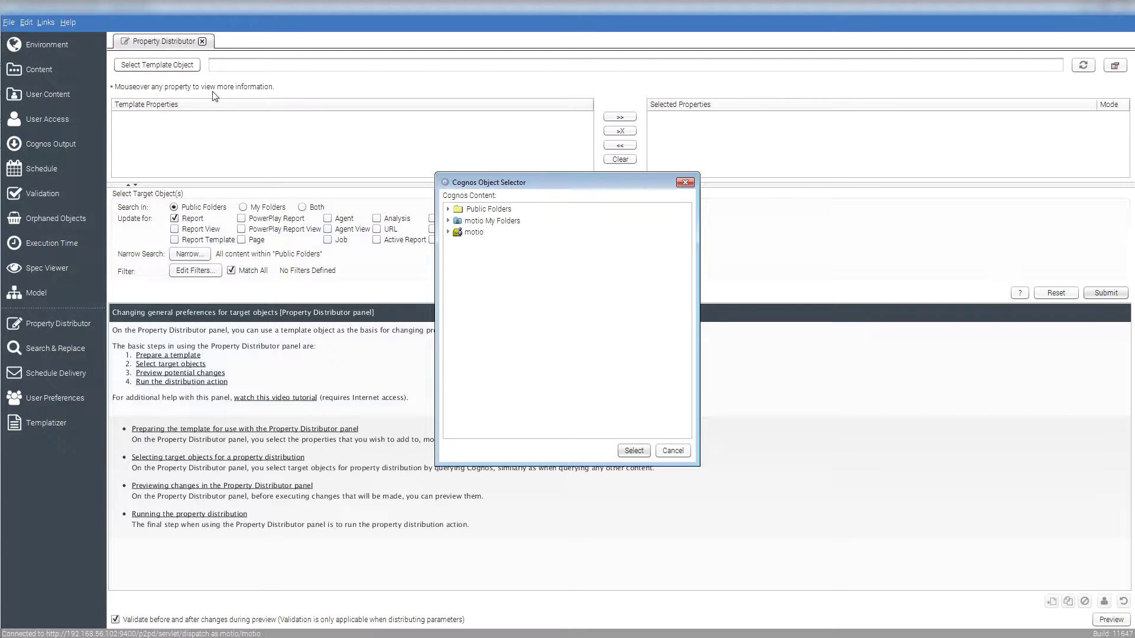
{"action": "left_click", "coordinate": [448, 209]}
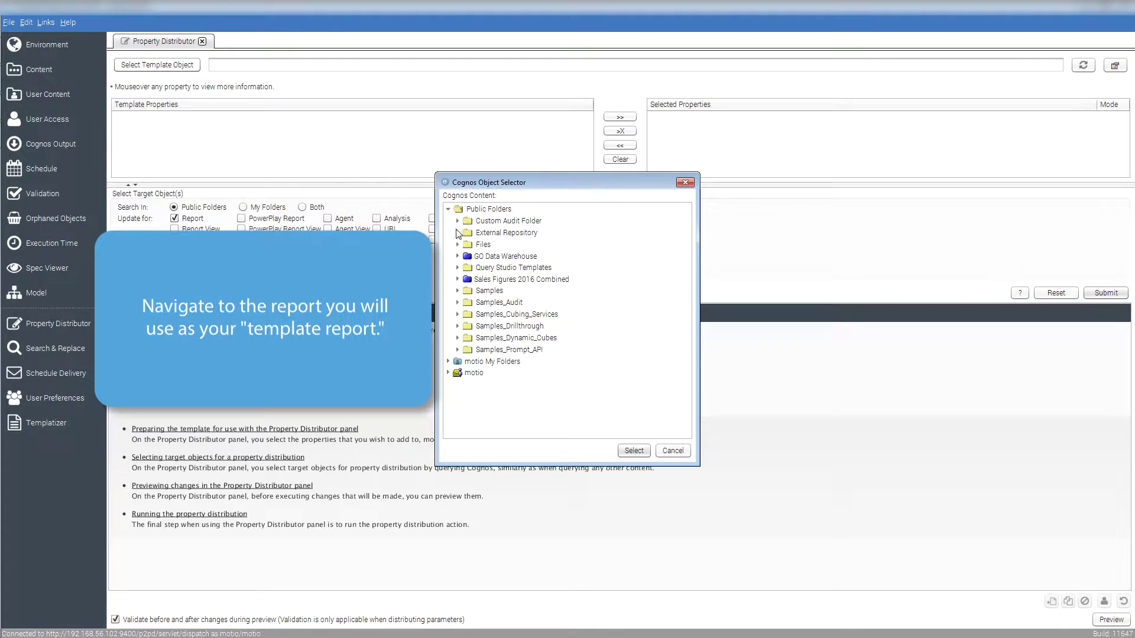
{"action": "left_click", "coordinate": [458, 244]}
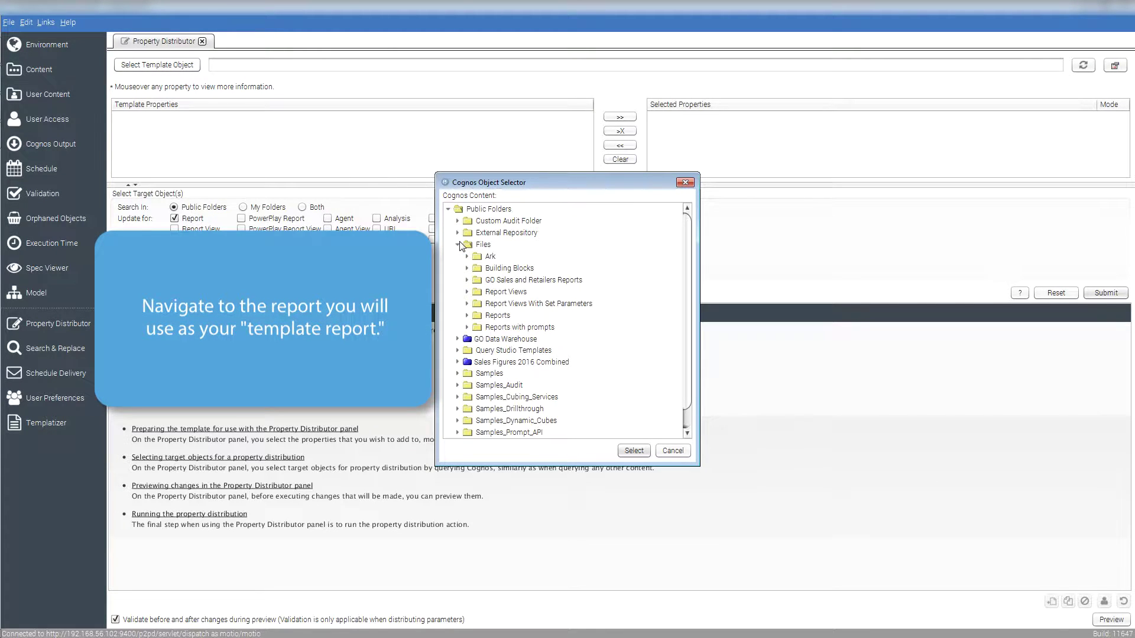
{"action": "left_click", "coordinate": [467, 314]}
{"action": "left_click", "coordinate": [507, 329]}
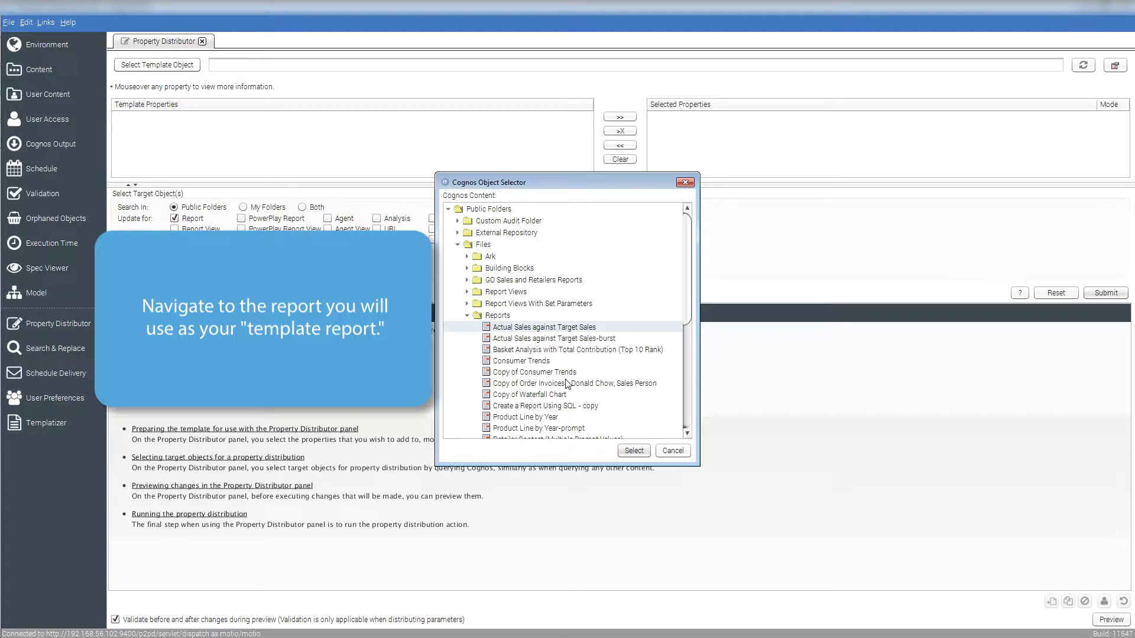
{"action": "left_click", "coordinate": [633, 450]}
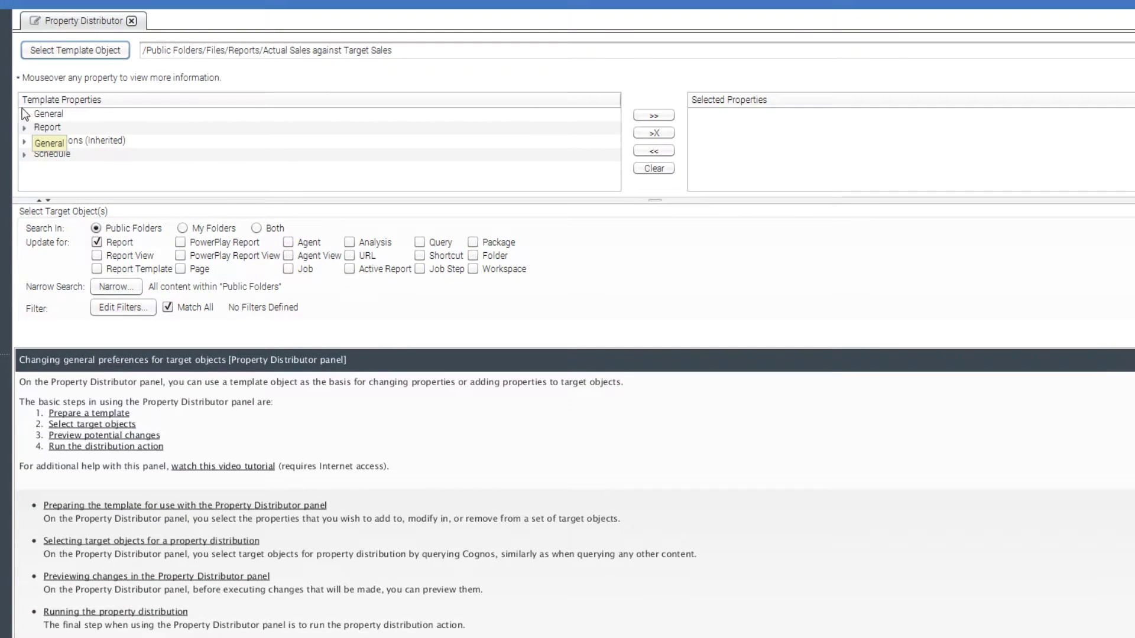
Move the template's General > Package property (Sales Figures 2016 Combined) into Selected Properties
{"action": "left_click", "coordinate": [26, 116]}
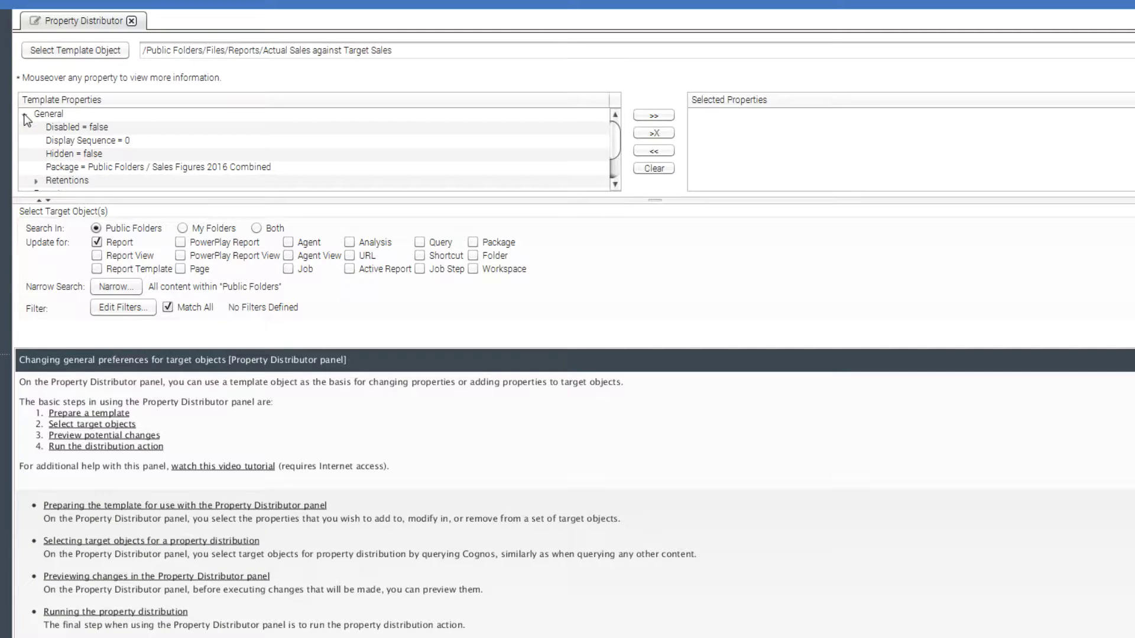
{"action": "left_click", "coordinate": [175, 167]}
{"action": "mouse_move", "coordinate": [282, 171]}
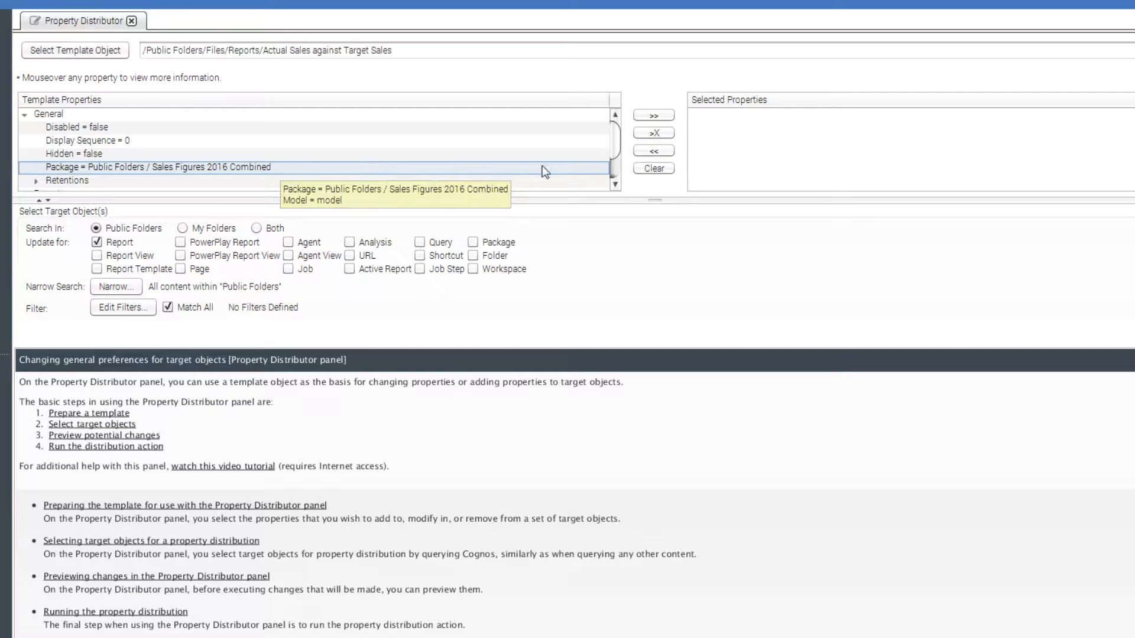
{"action": "left_click", "coordinate": [652, 115]}
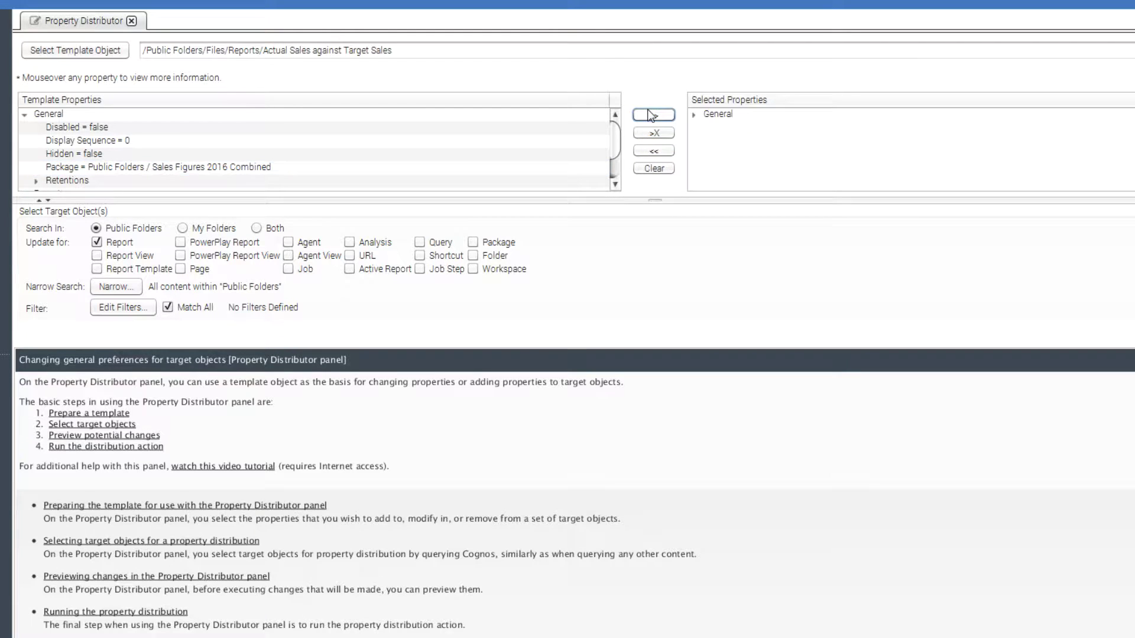
{"action": "left_click", "coordinate": [694, 114]}
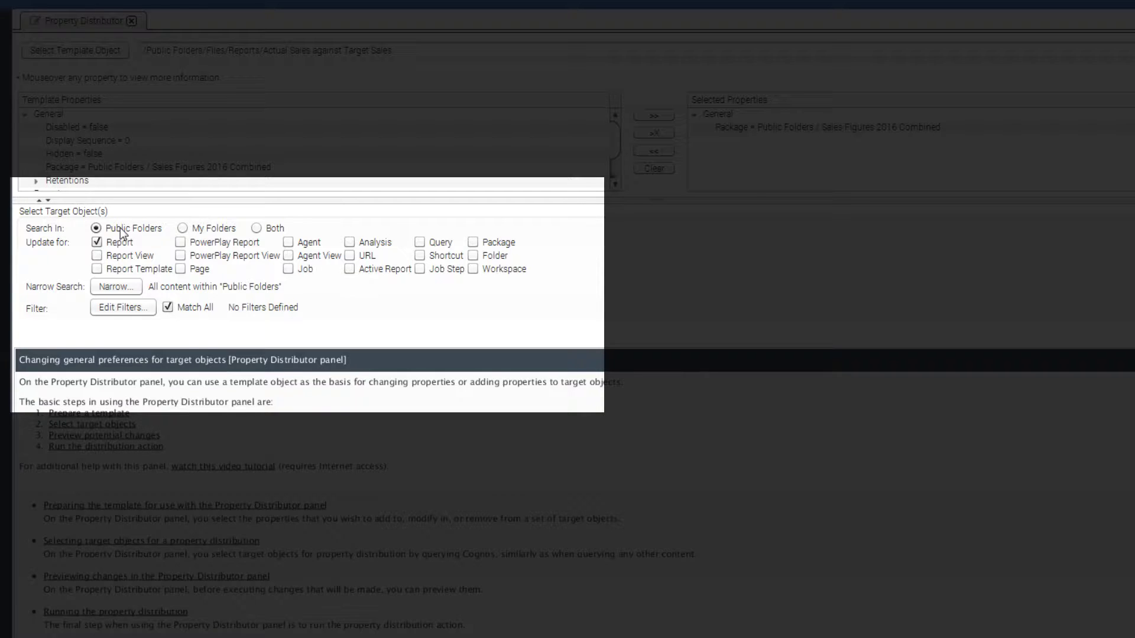
Set Search In to Both, covering Public Folders and My Folders
{"action": "left_click", "coordinate": [273, 232]}
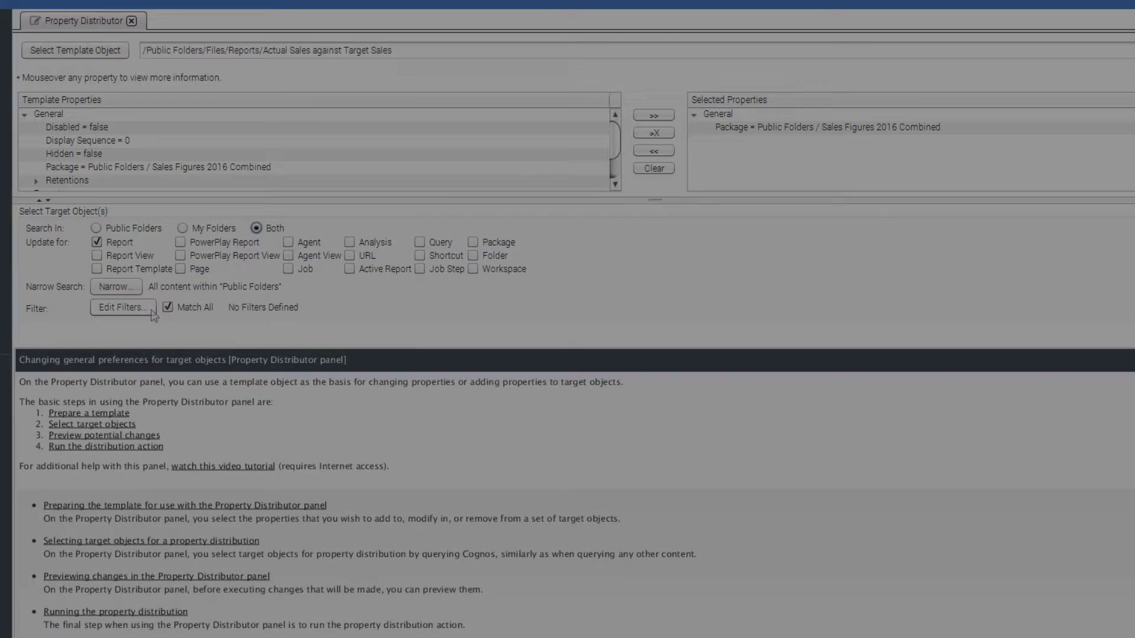
Add a Property Value filter: Package Name contains 'Sales Figures 2016 Q1-Q2'
{"action": "left_click", "coordinate": [152, 312]}
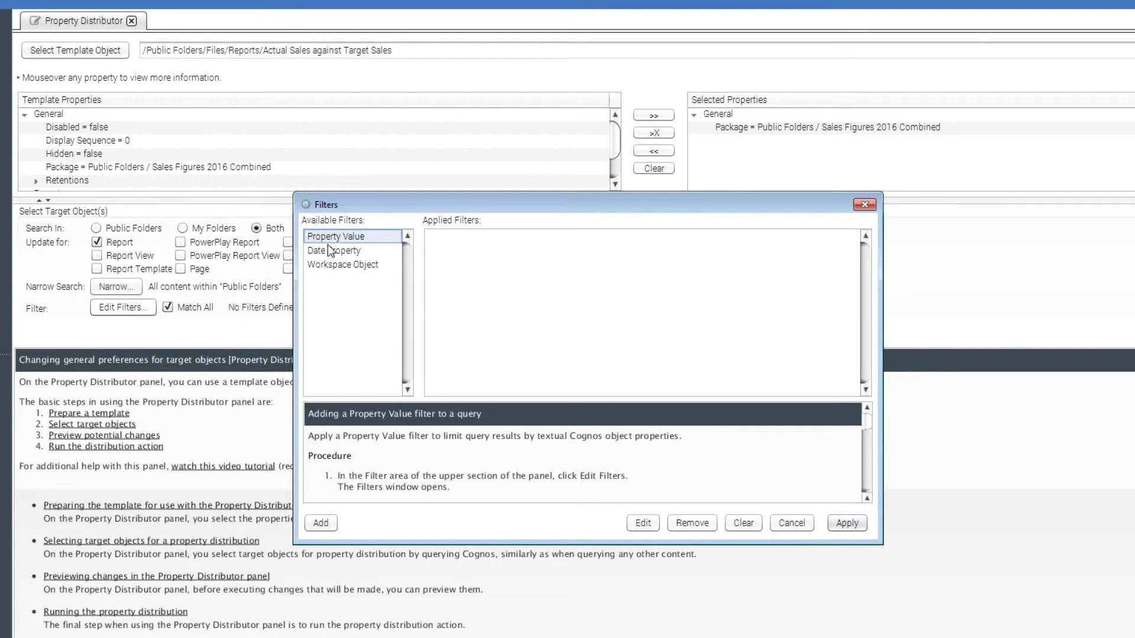
{"action": "left_click", "coordinate": [320, 523]}
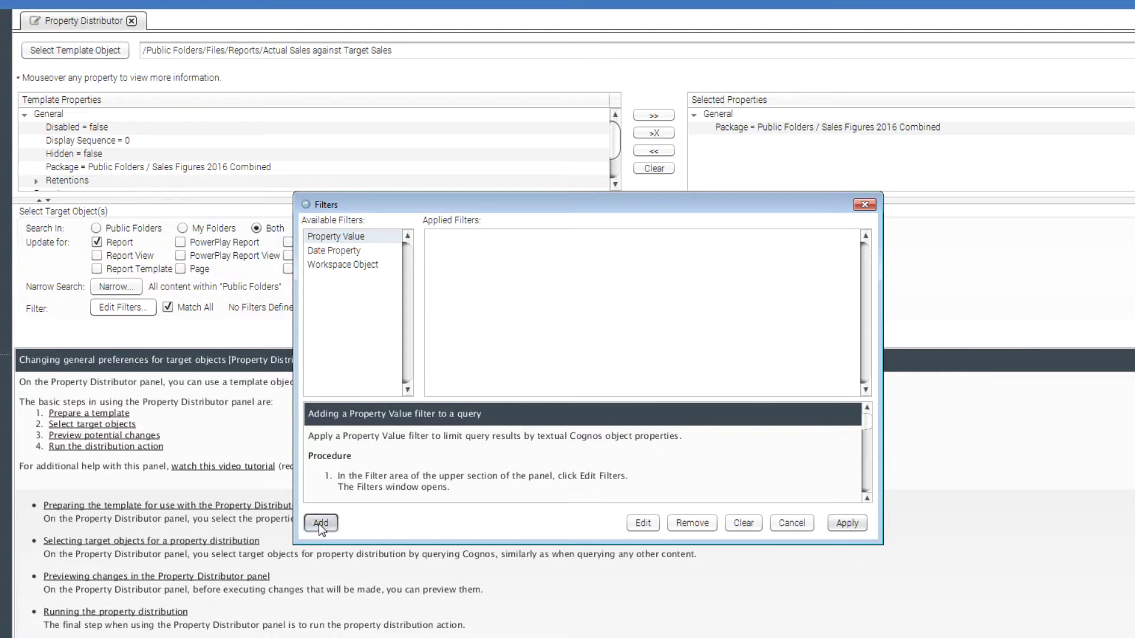
{"action": "left_click", "coordinate": [587, 325]}
{"action": "left_click_drag", "start_coordinate": [739, 347], "coordinate": [745, 385]}
{"action": "left_click", "coordinate": [573, 420]}
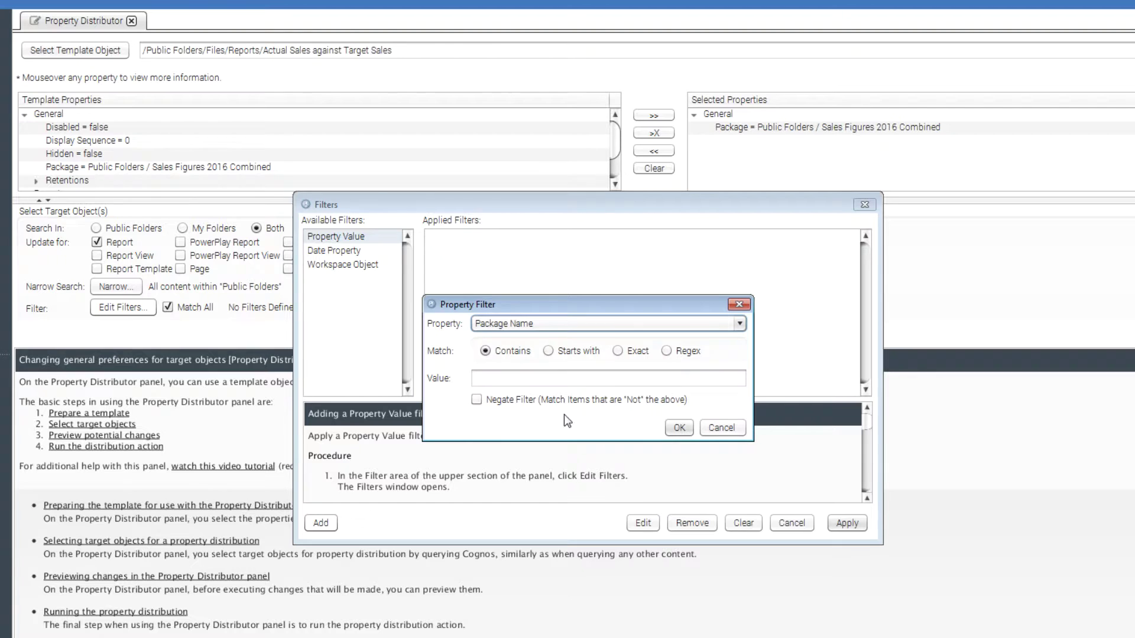
{"action": "left_click", "coordinate": [504, 378]}
{"action": "type", "text": "Sales Figures "}
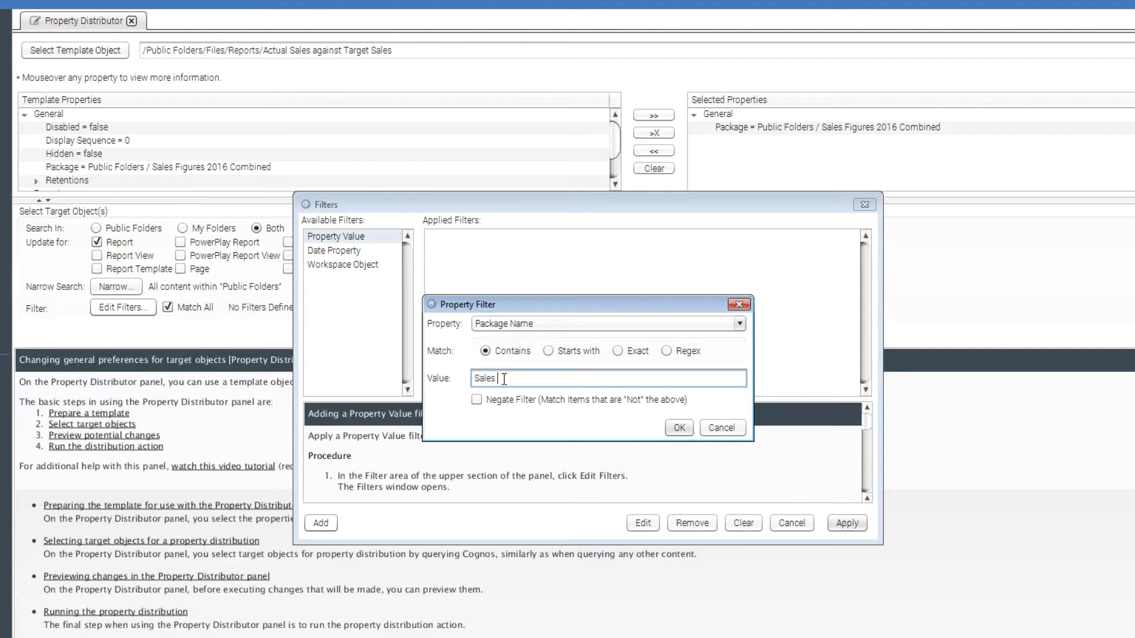
{"action": "type", "text": "2016 Q1-Q2"}
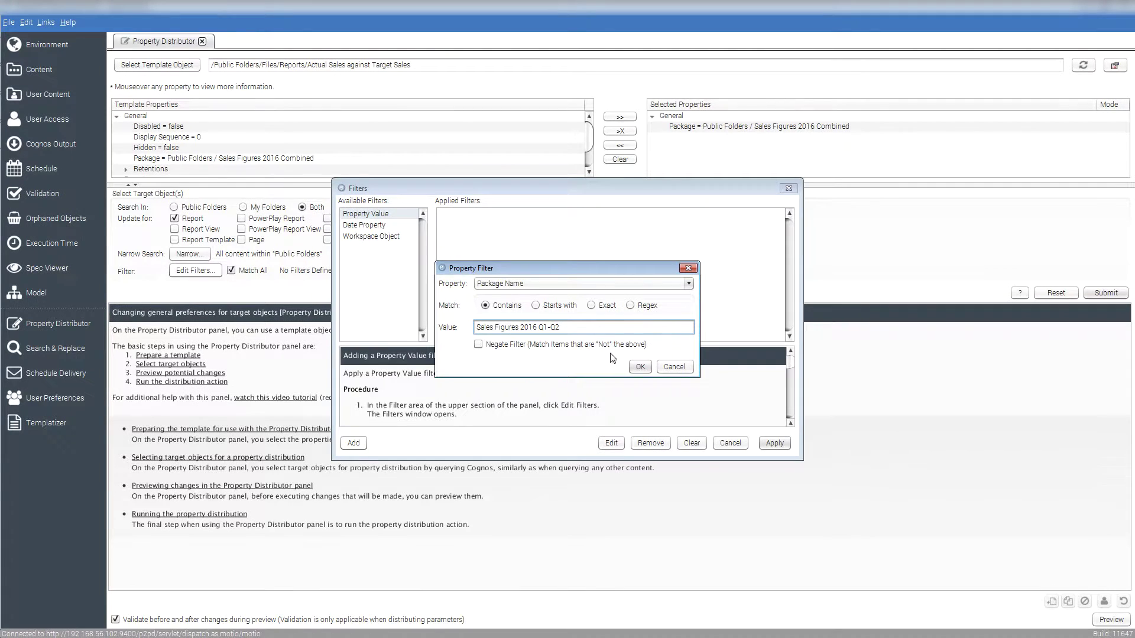
{"action": "left_click", "coordinate": [647, 377]}
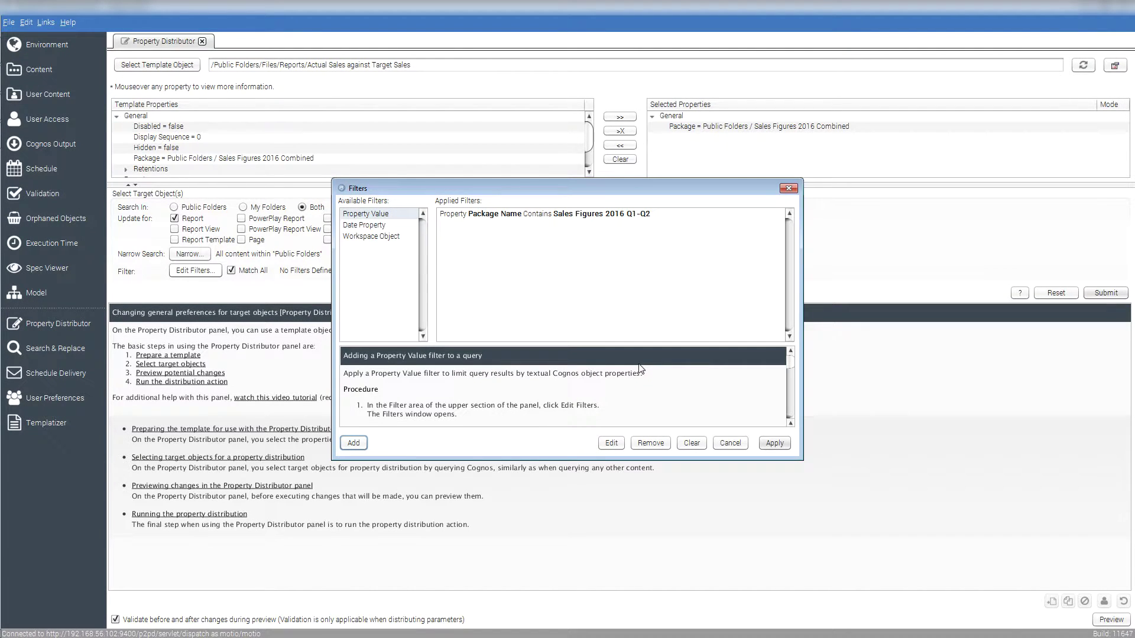
Add a second Package Name filter containing 'Sales Figures 2016 Q3-Q4' and apply both filters
{"action": "left_click", "coordinate": [384, 215]}
{"action": "left_click", "coordinate": [353, 443]}
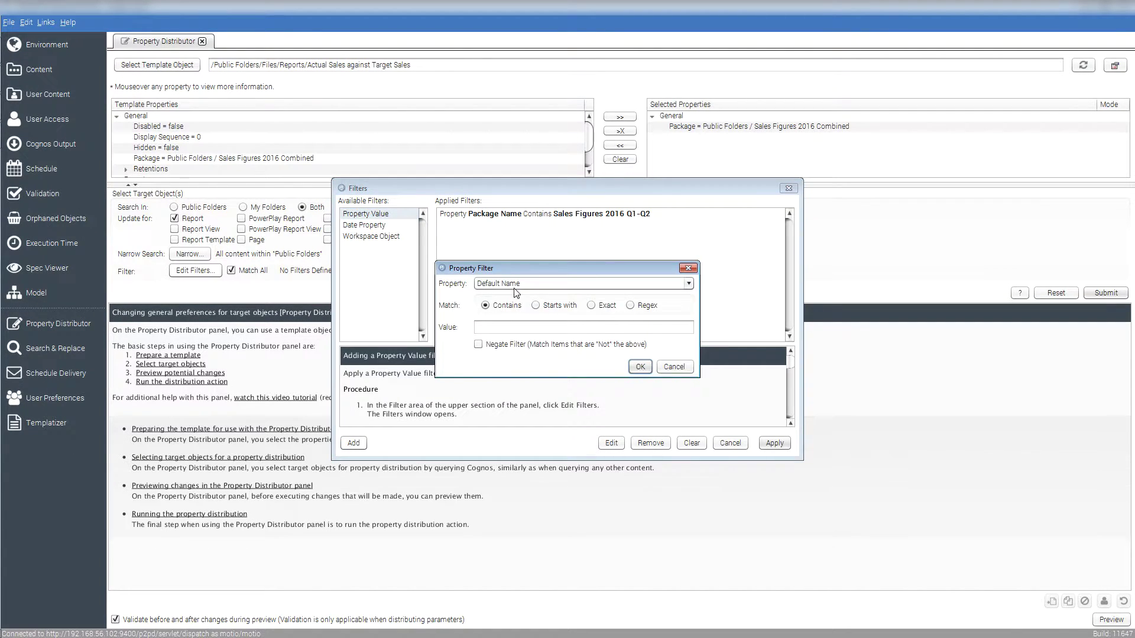
{"action": "left_click", "coordinate": [515, 284]}
{"action": "scroll", "coordinate": [515, 291], "scroll_direction": "down", "scroll_amount": 3}
{"action": "key", "text": "Down"}
{"action": "key", "text": "Return"}
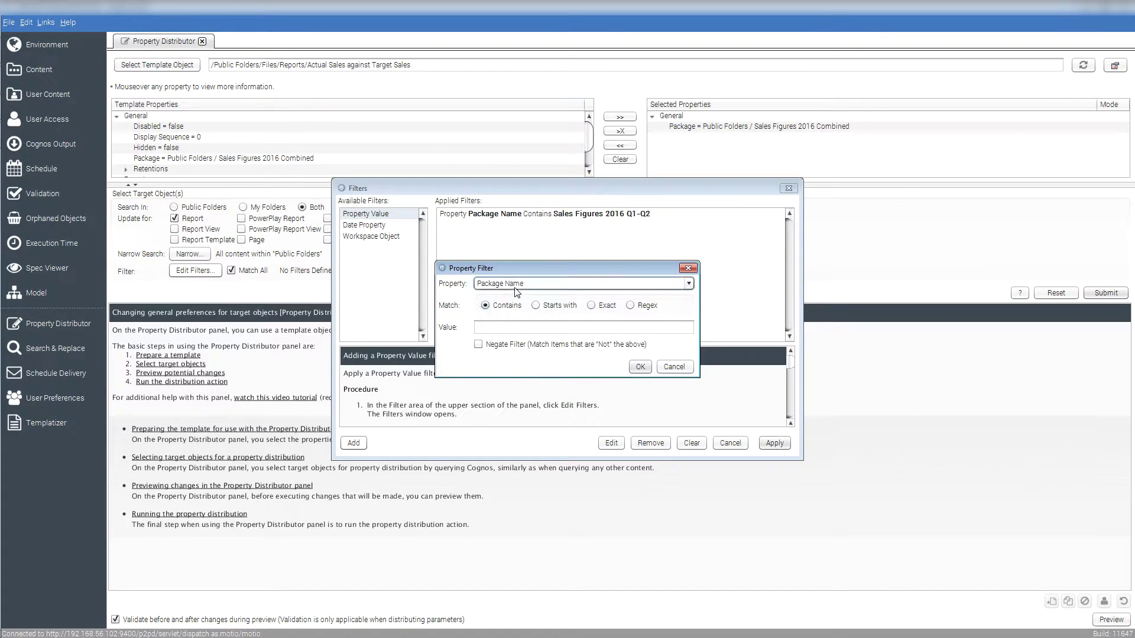
{"action": "key", "text": "Tab"}
{"action": "type", "text": "Sales Figures 20"}
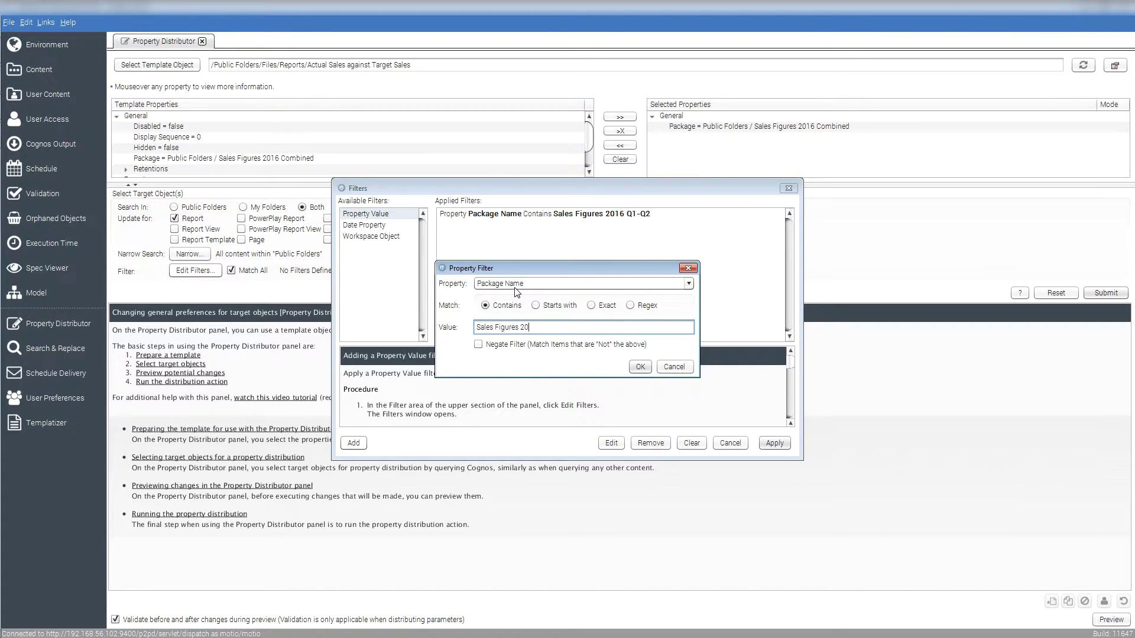
{"action": "type", "text": "16 Q3-Q4"}
{"action": "left_click", "coordinate": [636, 367]}
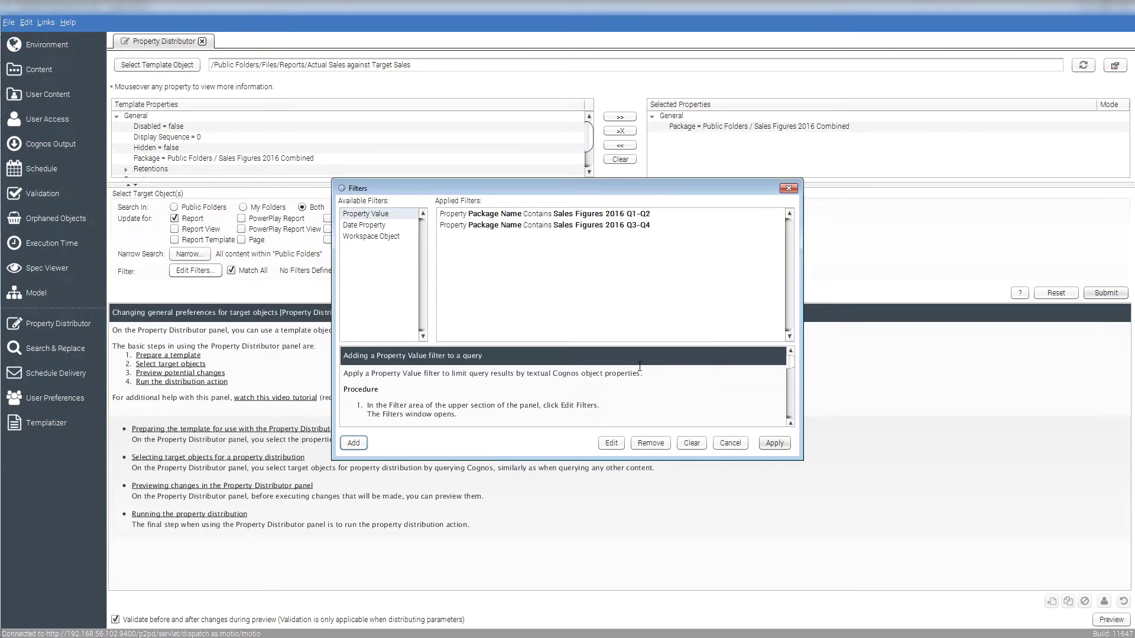
{"action": "left_click", "coordinate": [774, 443]}
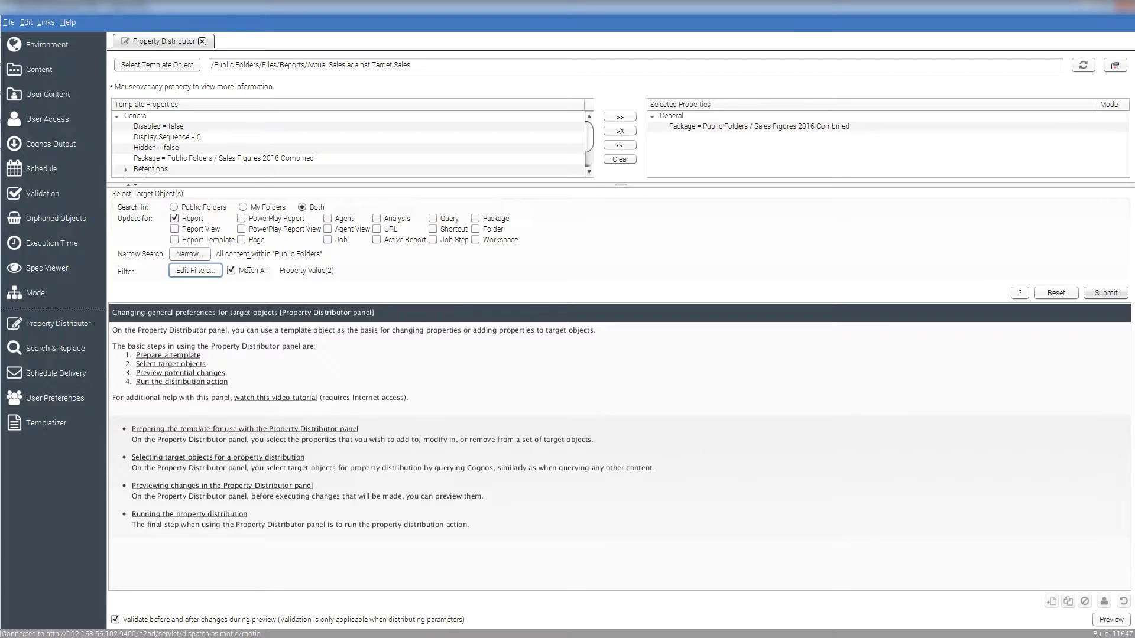
Turn off Match All, run the search, and check all 127 returned reports as targets
{"action": "left_click", "coordinate": [248, 270]}
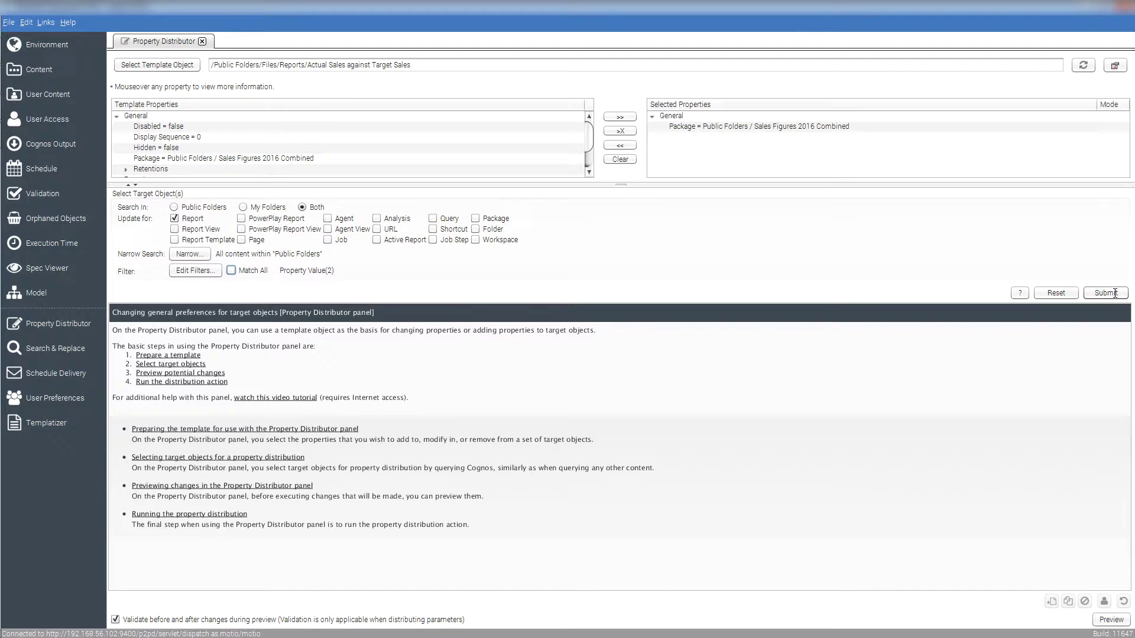
{"action": "left_click", "coordinate": [1106, 293]}
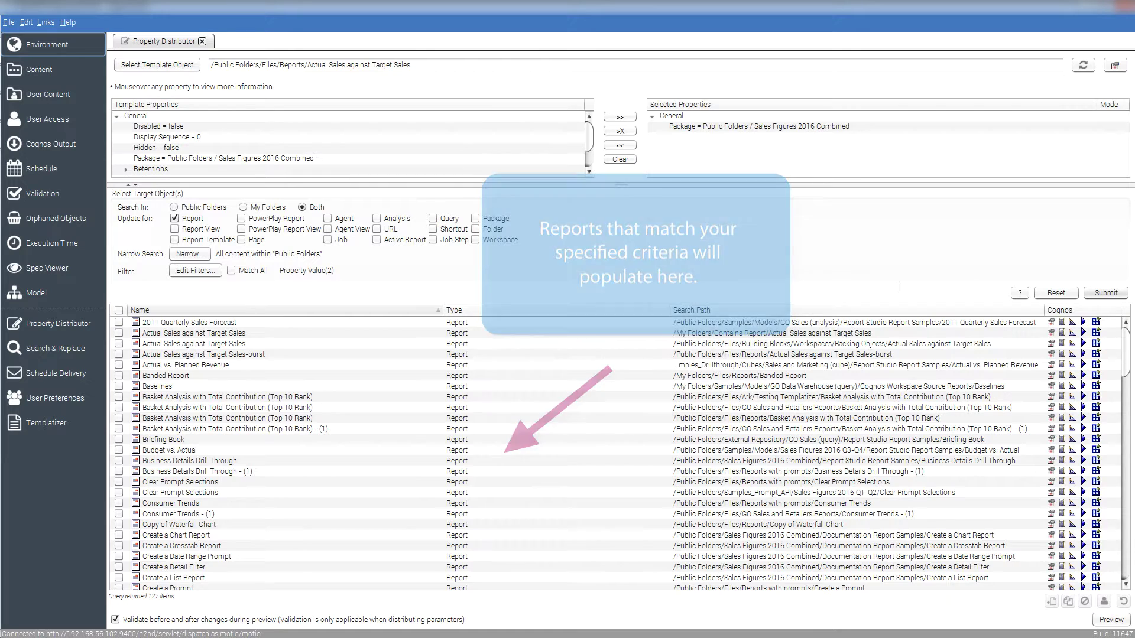
{"action": "left_click", "coordinate": [119, 343]}
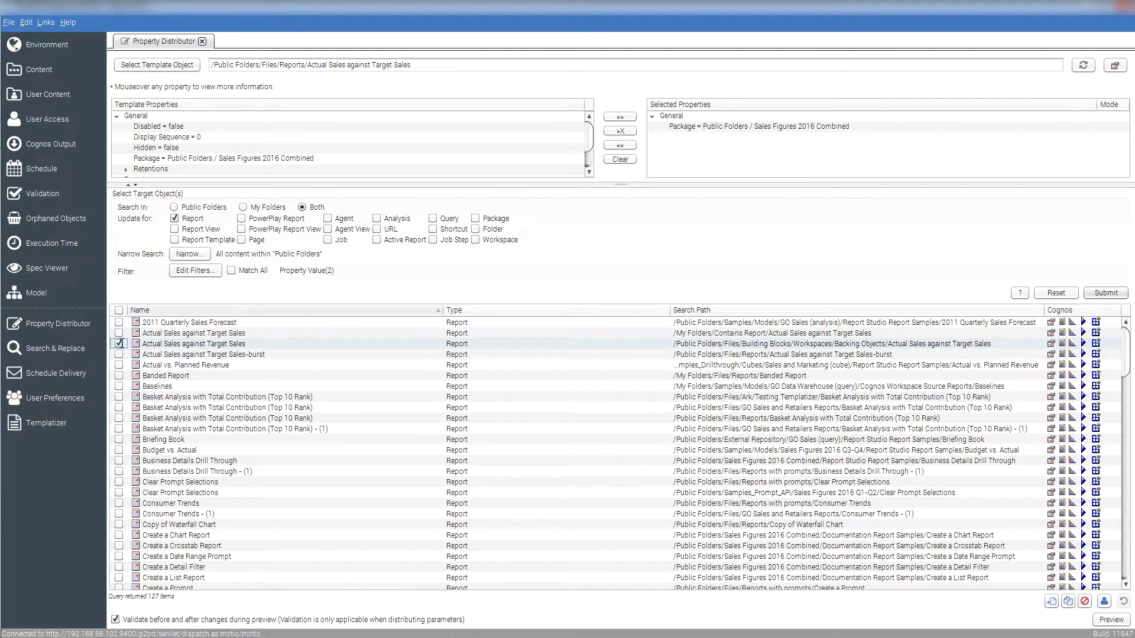
{"action": "left_click", "coordinate": [119, 310]}
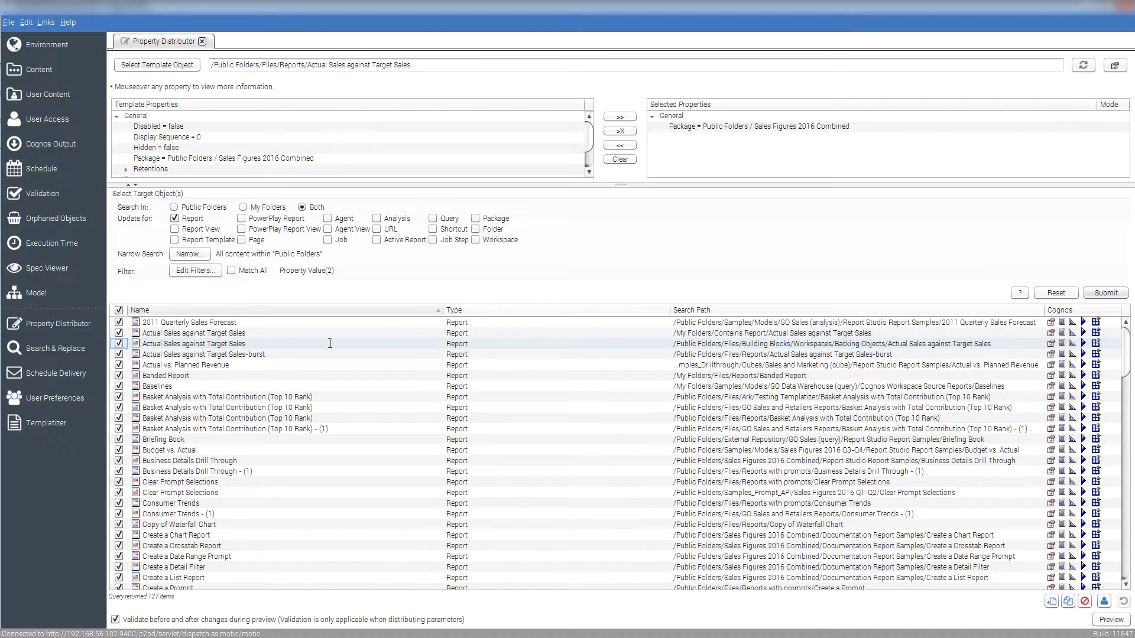
Preview the modifications and compare old versus new package for several target reports
{"action": "left_click", "coordinate": [1111, 619]}
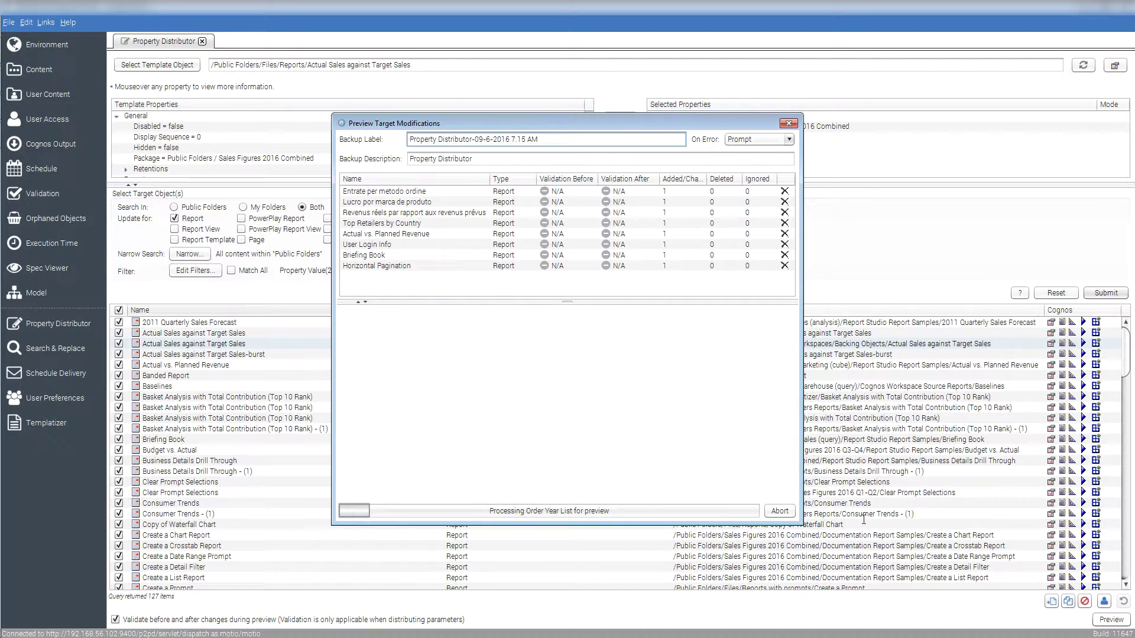
{"action": "left_click", "coordinate": [377, 202]}
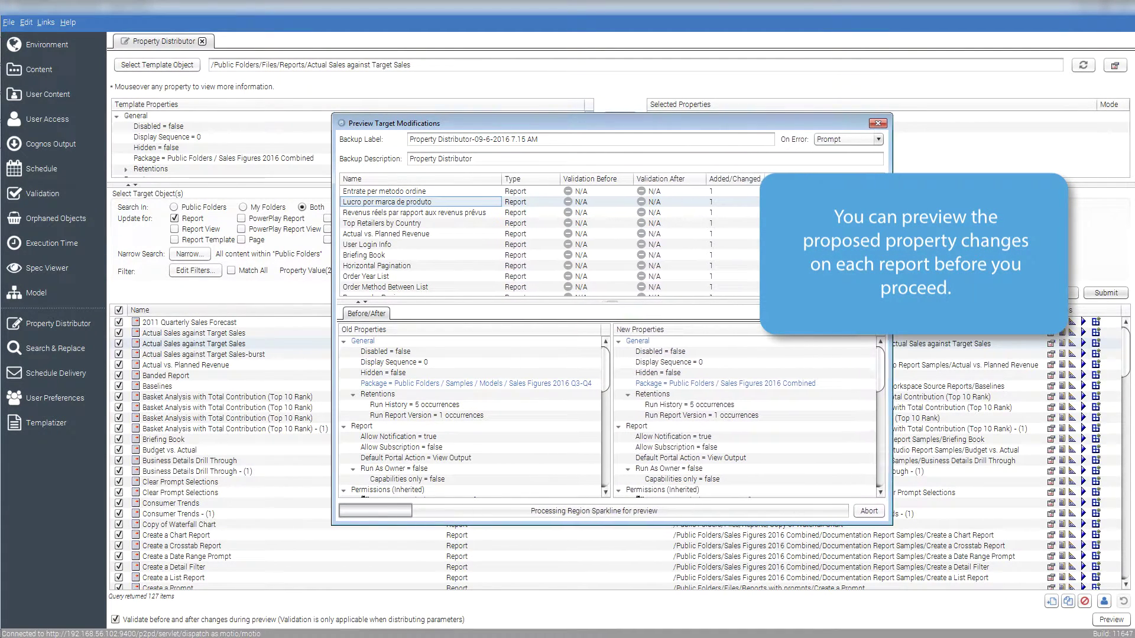
{"action": "left_click", "coordinate": [396, 251]}
{"action": "scroll", "coordinate": [406, 248], "scroll_direction": "down", "scroll_amount": 3}
{"action": "left_click", "coordinate": [404, 244]}
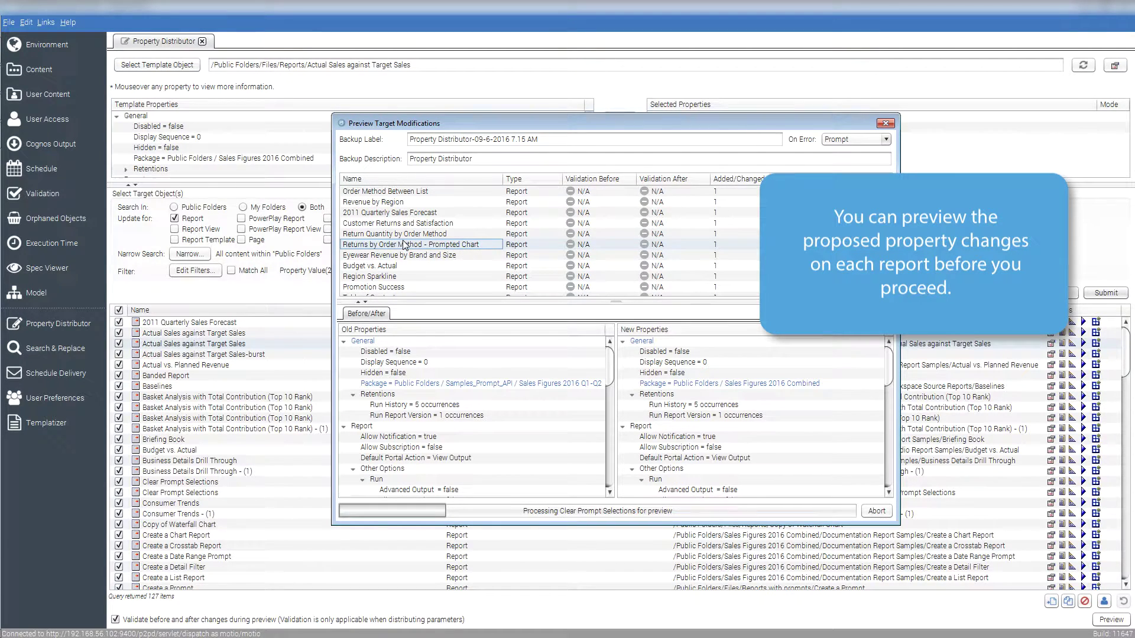
{"action": "scroll", "coordinate": [404, 245], "scroll_direction": "down", "scroll_amount": 2}
{"action": "left_click", "coordinate": [404, 245]}
{"action": "scroll", "coordinate": [412, 247], "scroll_direction": "down", "scroll_amount": 1}
{"action": "scroll", "coordinate": [411, 247], "scroll_direction": "down", "scroll_amount": 1}
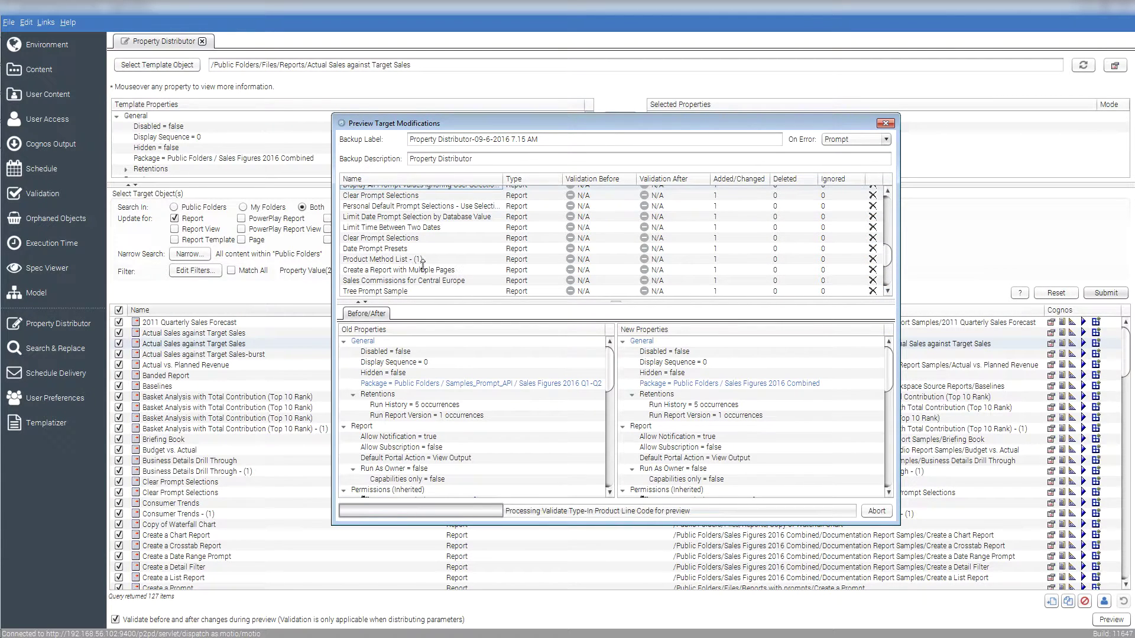
{"action": "left_click", "coordinate": [396, 259]}
{"action": "left_click", "coordinate": [399, 238]}
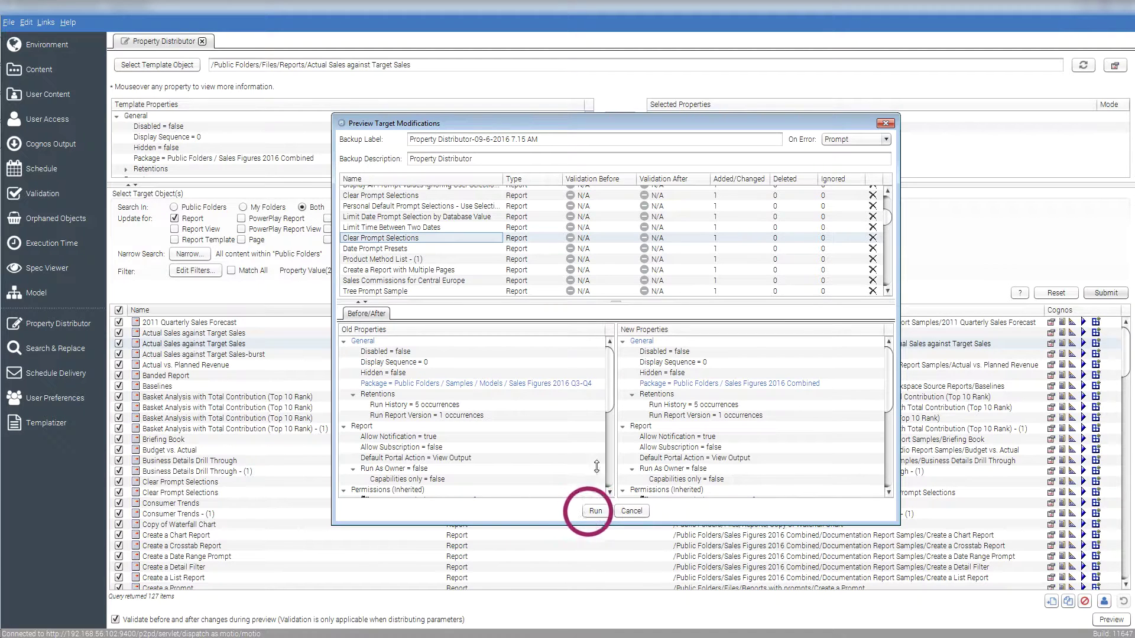
Run the distribution of Sales Figures 2016 Combined and dismiss the completion message
{"action": "left_click", "coordinate": [588, 511]}
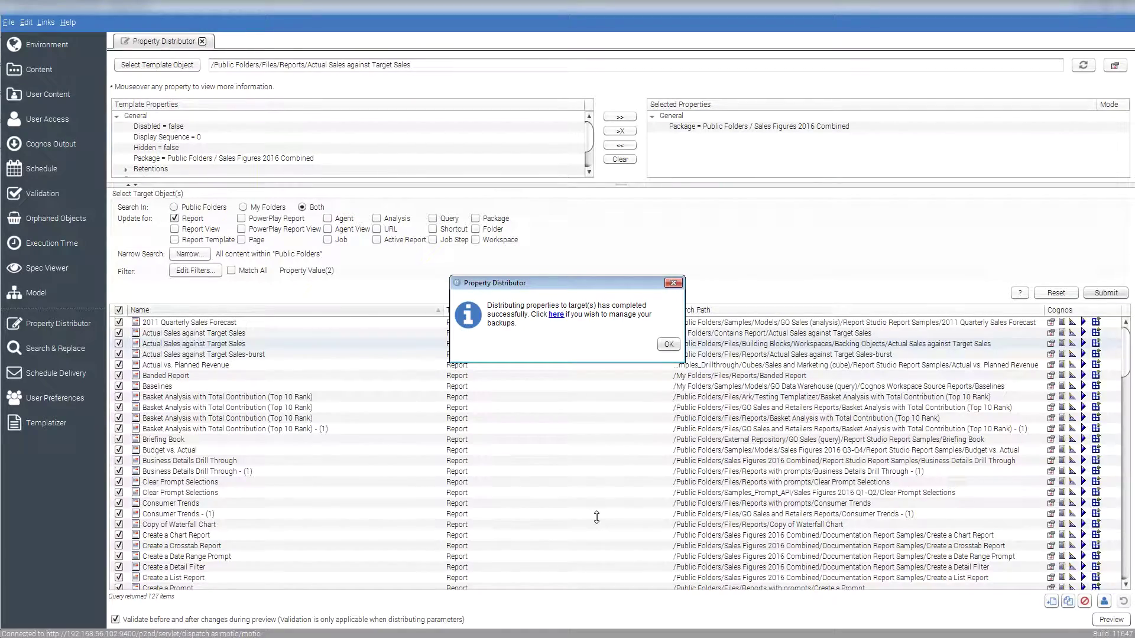
{"action": "left_click", "coordinate": [666, 346]}
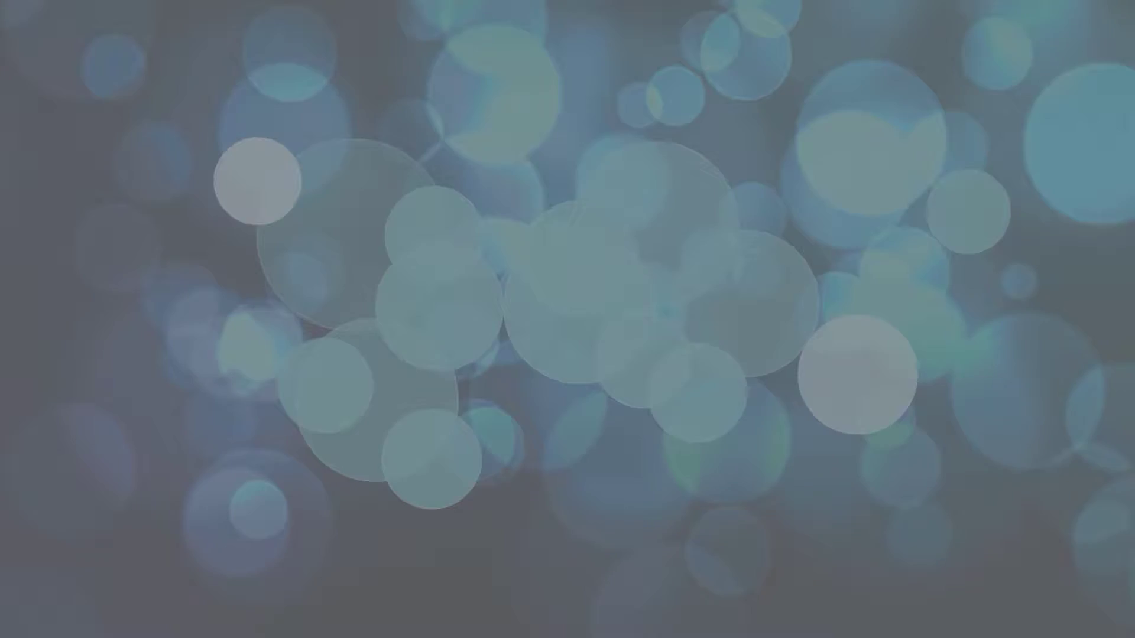